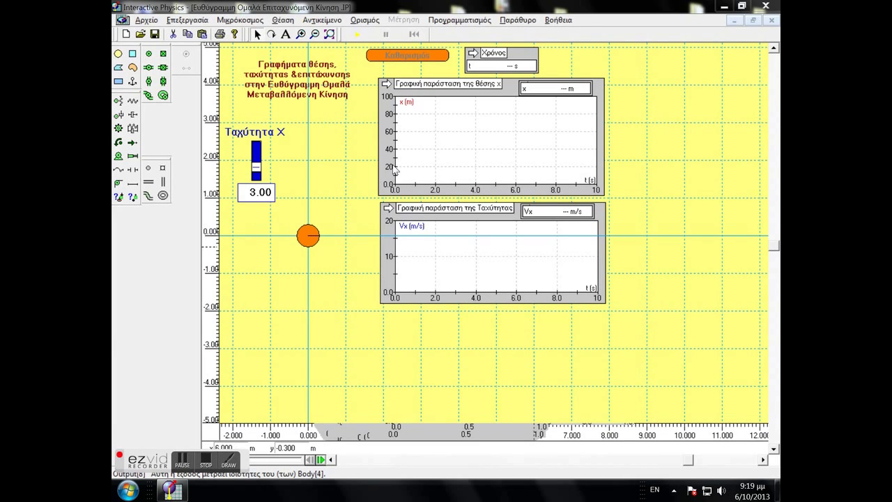
Step: Set the orange circle's mass to 1.00 kg in its properties
left_click(308, 235)
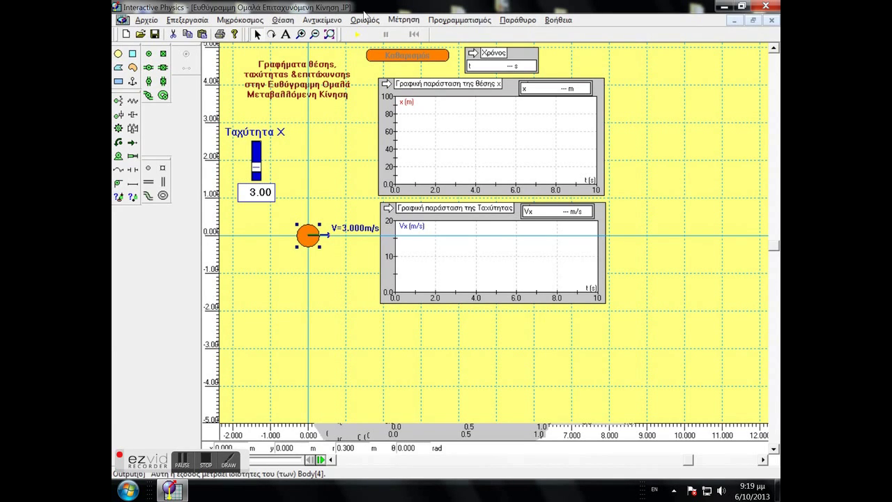
left_click(518, 20)
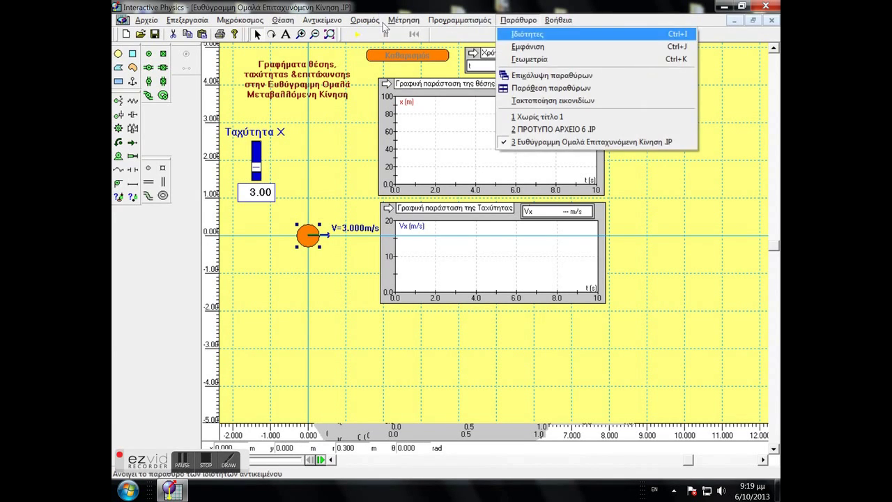
left_click(540, 31)
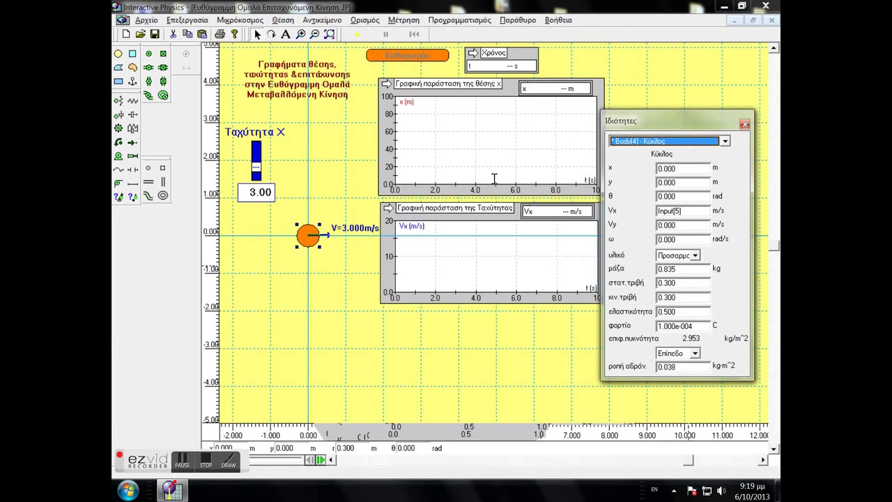
left_click(685, 269)
key("BackSpace")
key("BackSpace")
key("BackSpace")
key("BackSpace")
key("BackSpace")
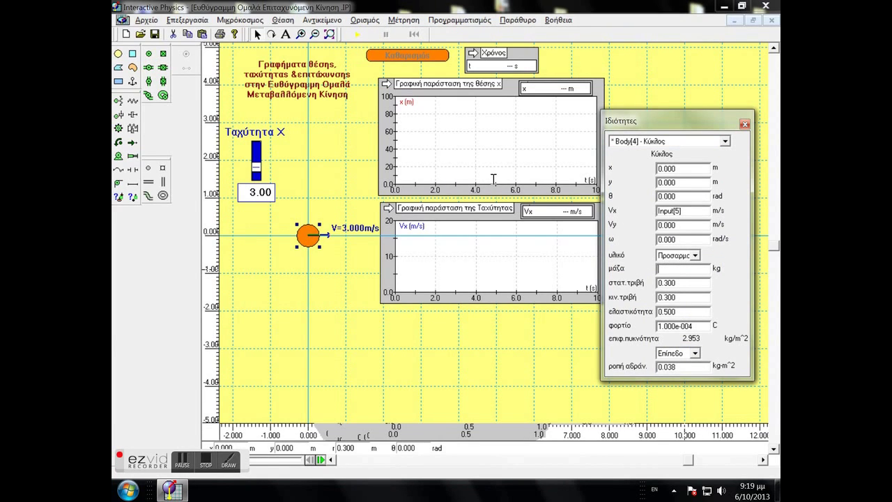
type("1.00")
left_click(745, 124)
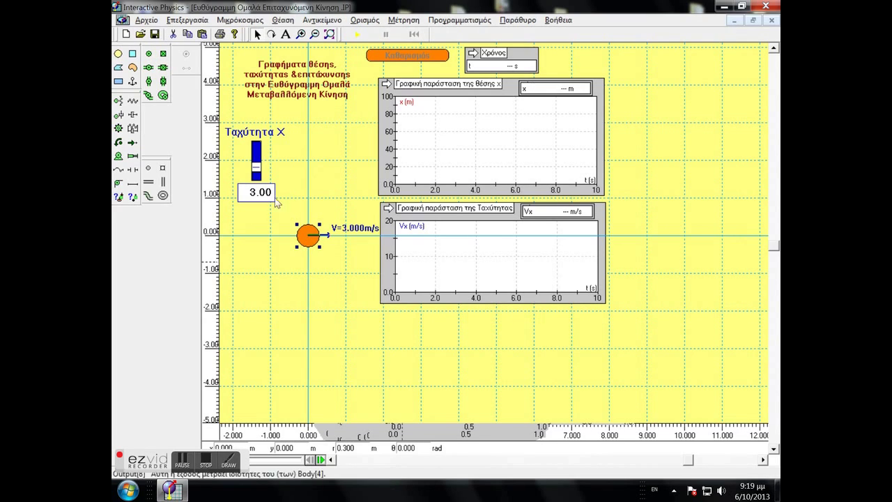
Step: Attach a horizontal force of about 7.69 N to the centre of the orange circle, pushing from x = -1
left_click(255, 178)
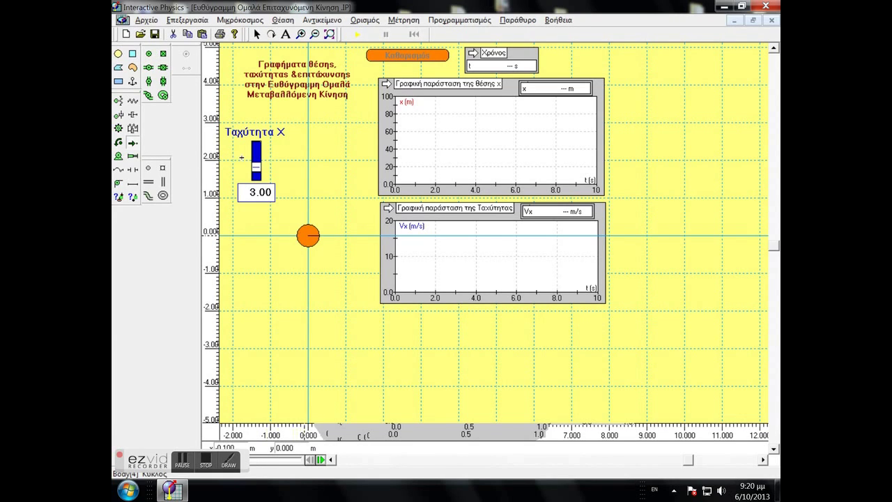
left_click_drag(308, 235, 270, 235)
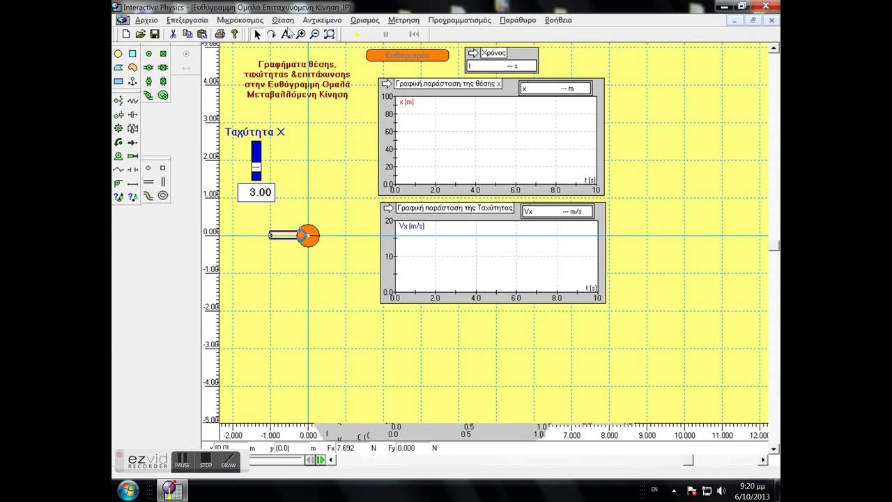
Step: Create a Δύναμη X control for the force and place its slider beneath the orange circle
left_click(360, 20)
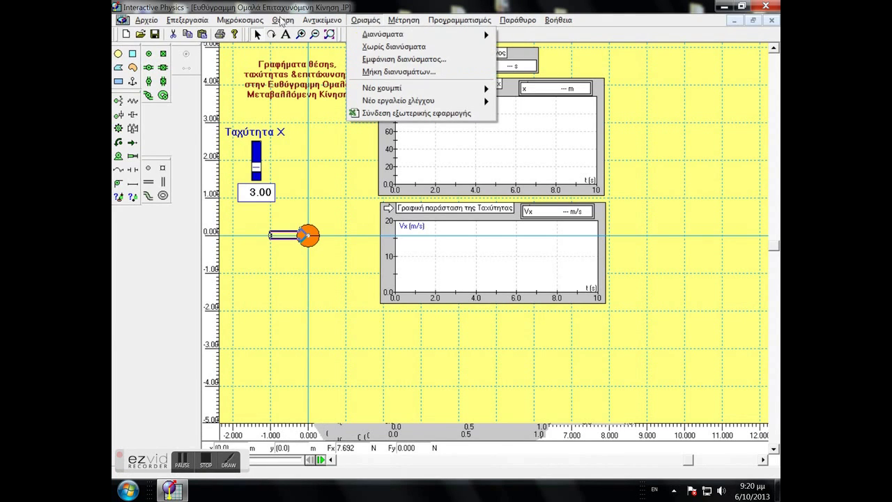
mouse_move(397, 101)
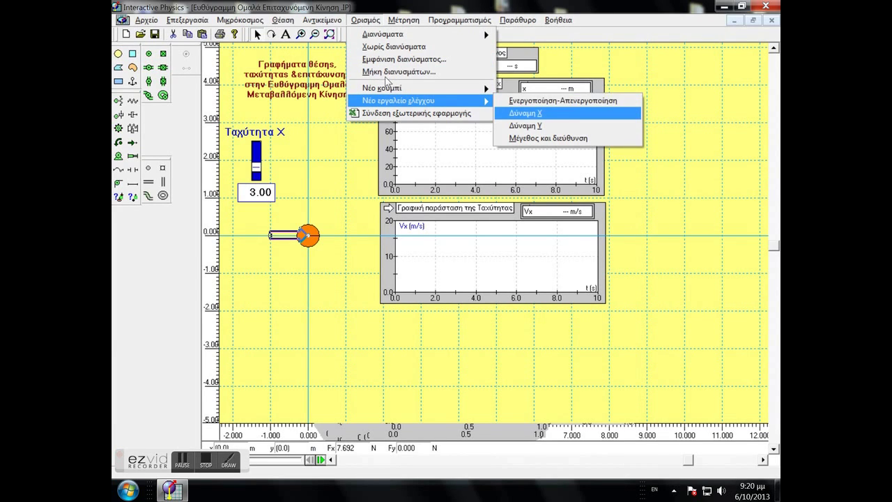
left_click(524, 113)
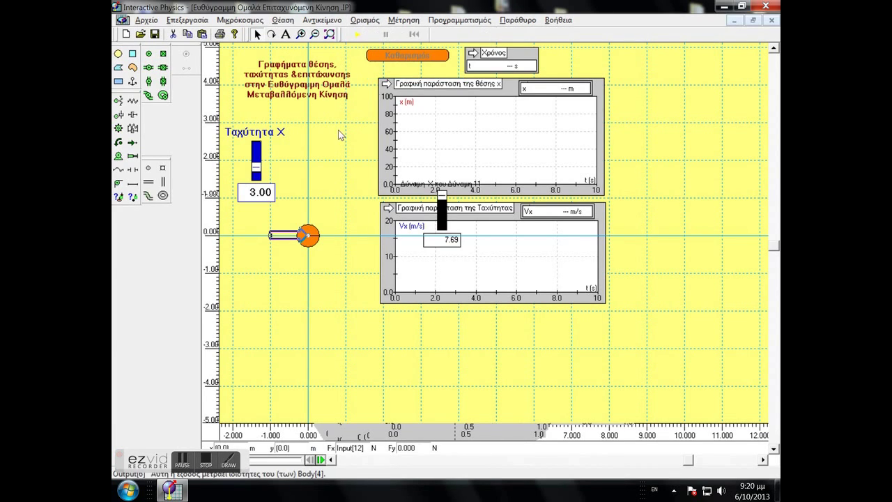
left_click_drag(444, 191, 262, 276)
left_click_drag(211, 184, 216, 194)
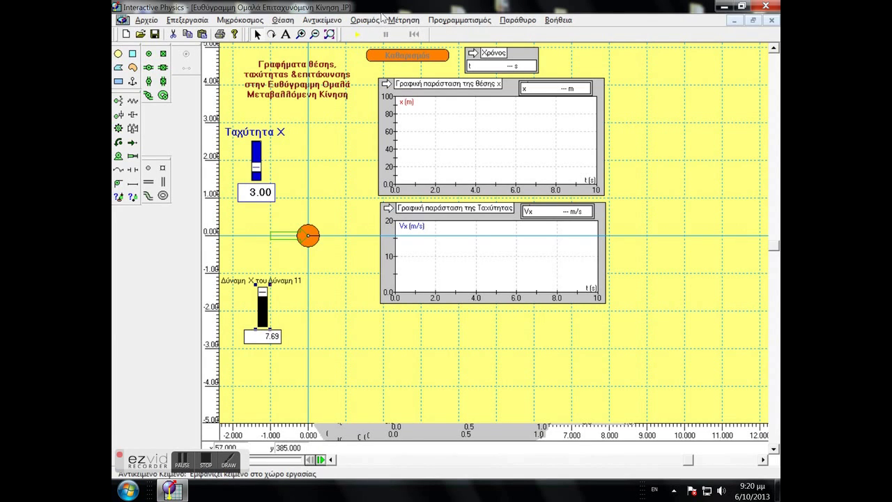
Step: Change the colour of the force slider to green in its appearance settings
key("alt+w")
key("Down")
key("Down")
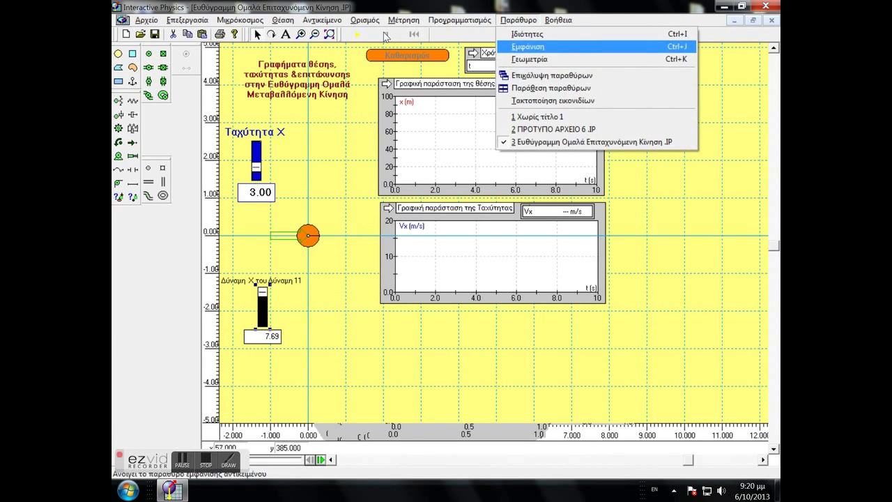
key("Return")
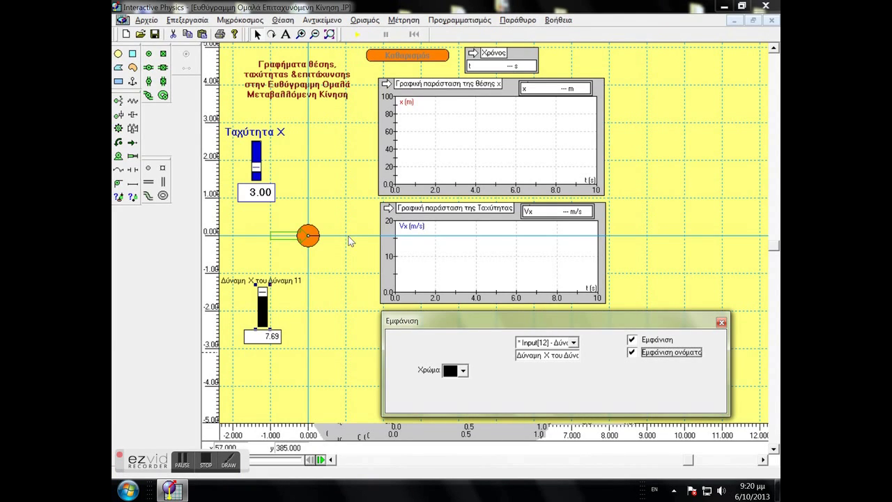
left_click(463, 370)
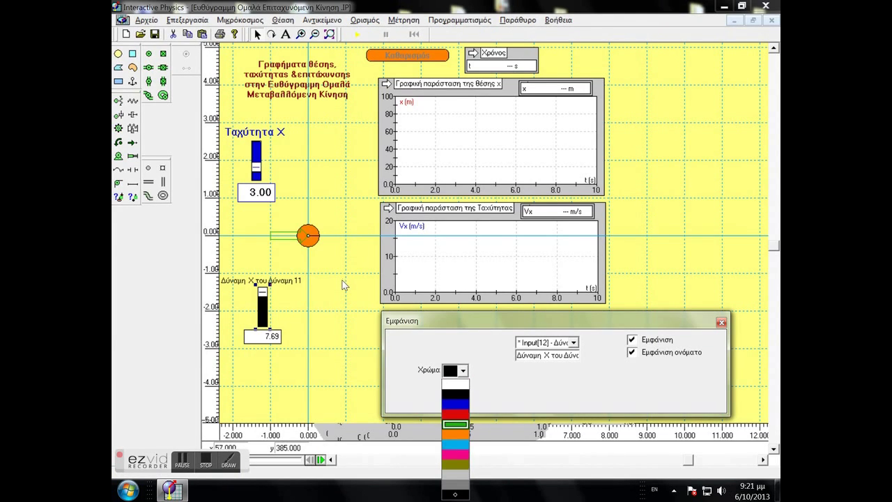
key("Return")
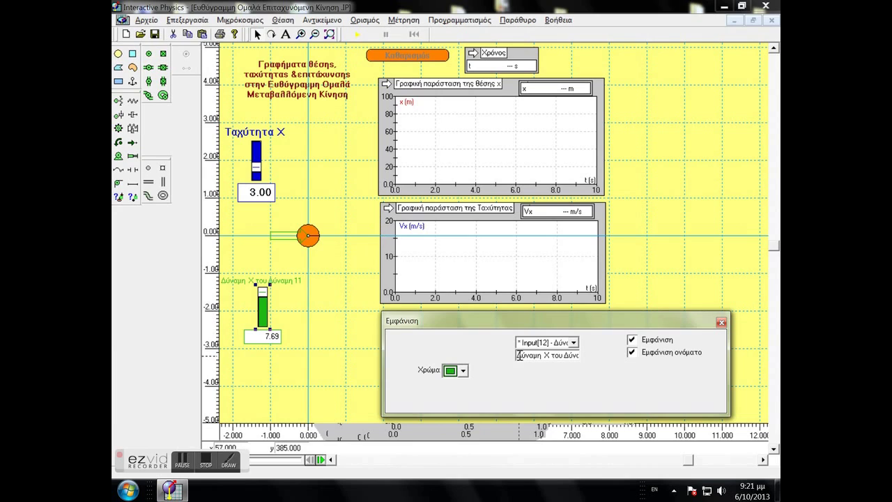
Step: Rename the green force slider as Επιτάχυνση α
left_click_drag(519, 355, 593, 342)
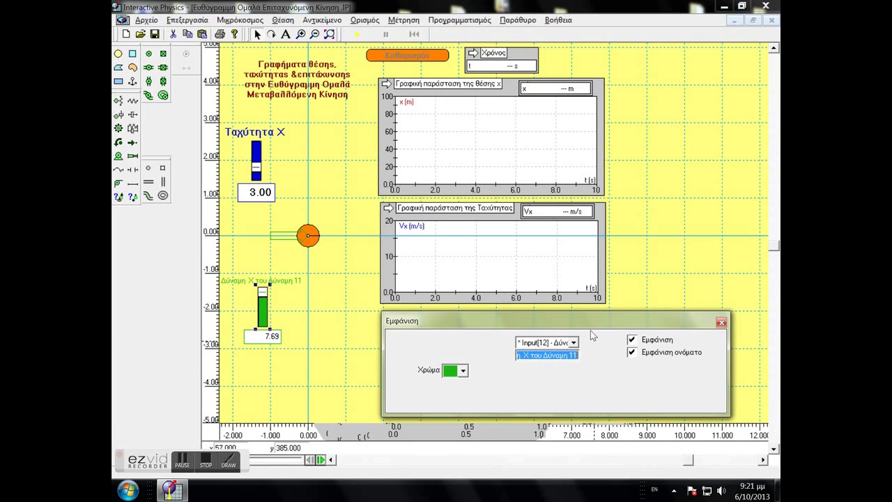
key("Delete")
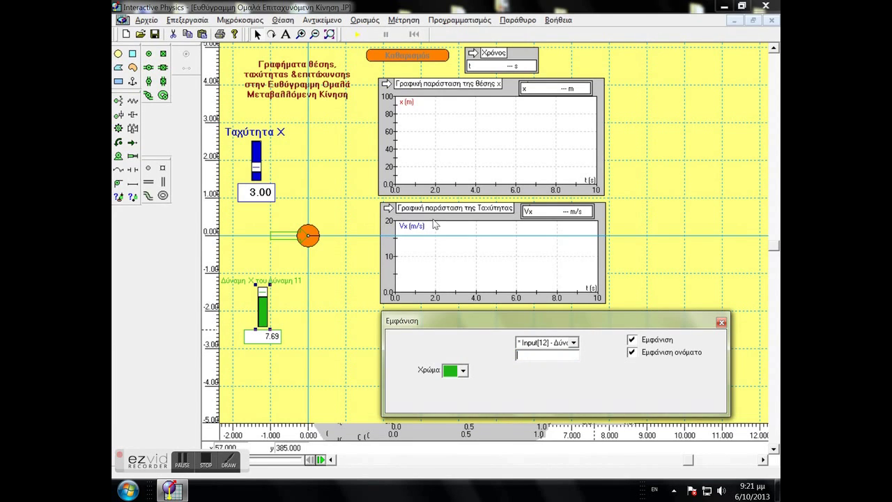
key("alt+shift")
type("Επιτάχυνση α")
key("Return")
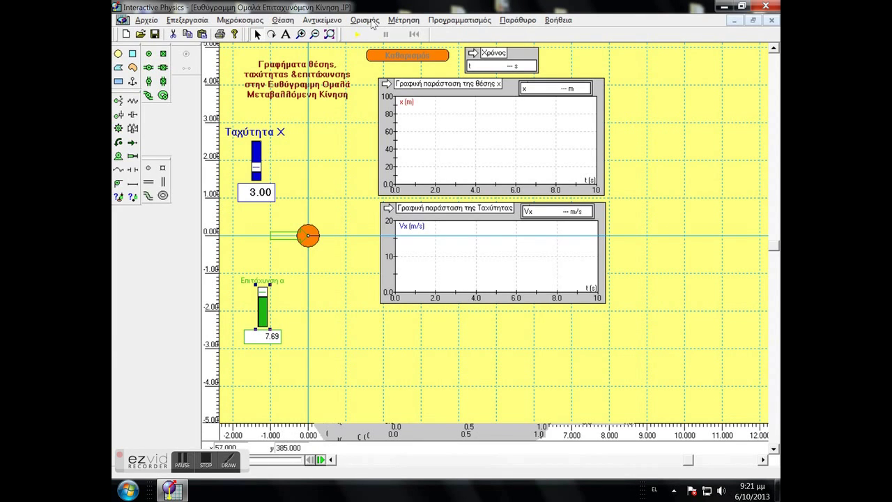
Step: Set the Επιτάχυνση α slider's maximum to 5.000 and its number of snapshots to 5
left_click(517, 20)
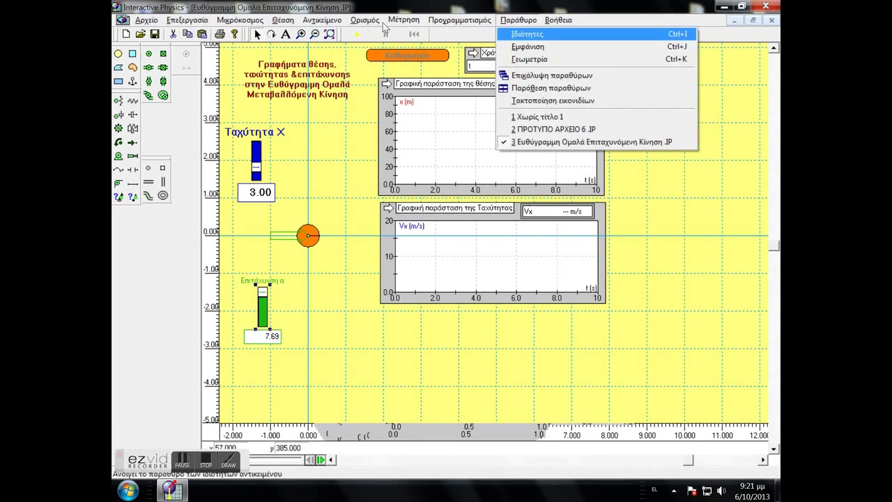
left_click(527, 33)
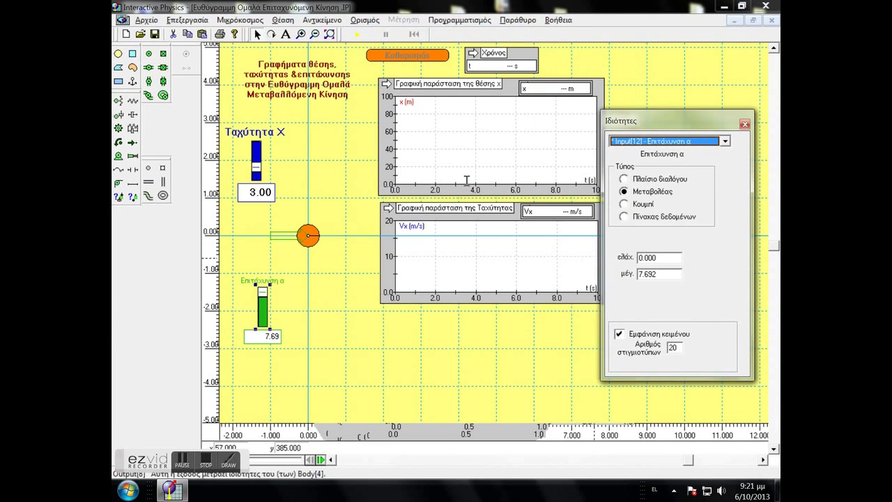
left_click(664, 274)
key("BackSpace")
key("BackSpace")
key("BackSpace")
key("BackSpace")
key("BackSpace")
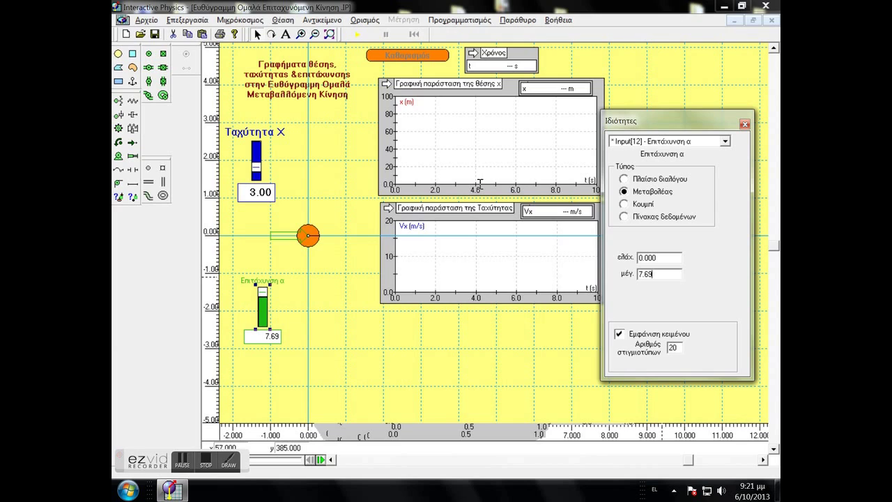
type("5.000")
key("Tab")
type("5")
left_click(745, 124)
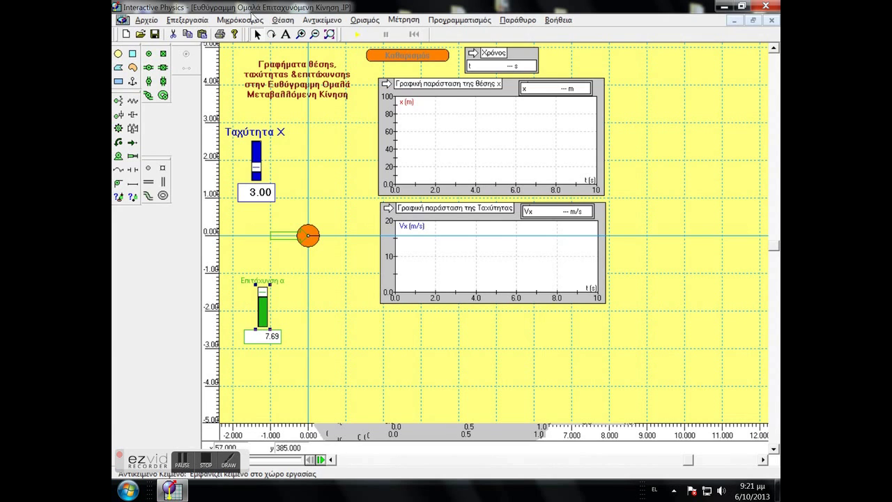
Step: Format the Επιτάχυνση α slider's text as bold MS Sans Serif, size 12
left_click(321, 20)
left_click(337, 149)
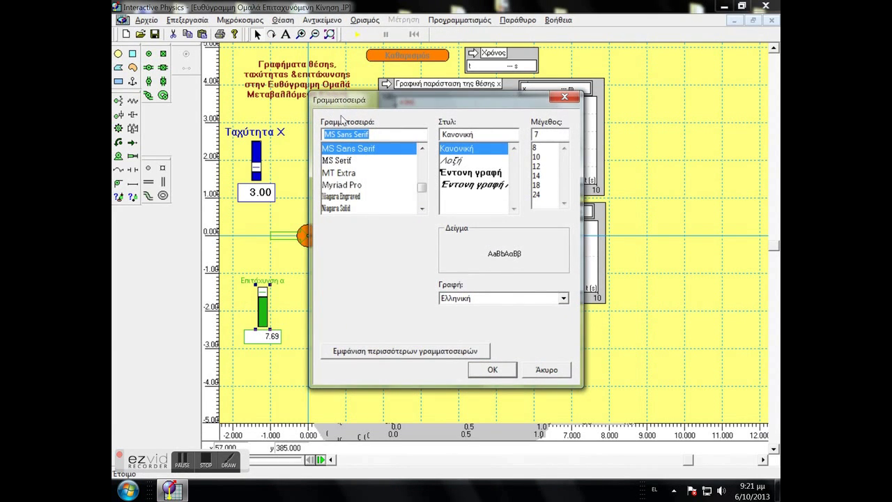
left_click(471, 172)
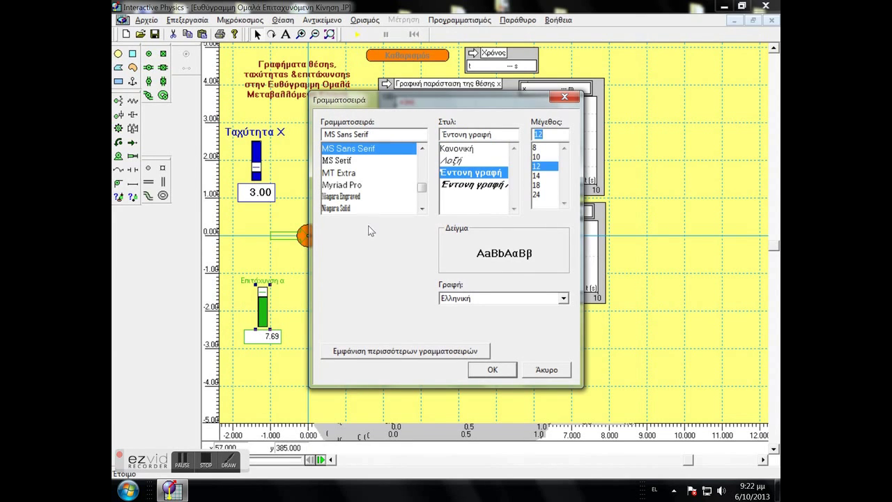
left_click(492, 369)
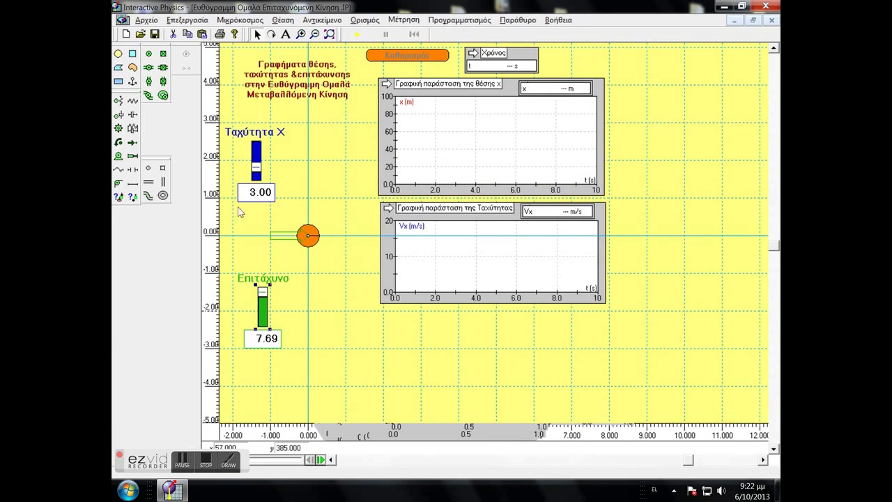
Step: Set the Επιτάχυνση α slider to 1.00 and shift it slightly to line up under the velocity slider
left_click_drag(262, 291, 262, 318)
left_click_drag(269, 295, 260, 292)
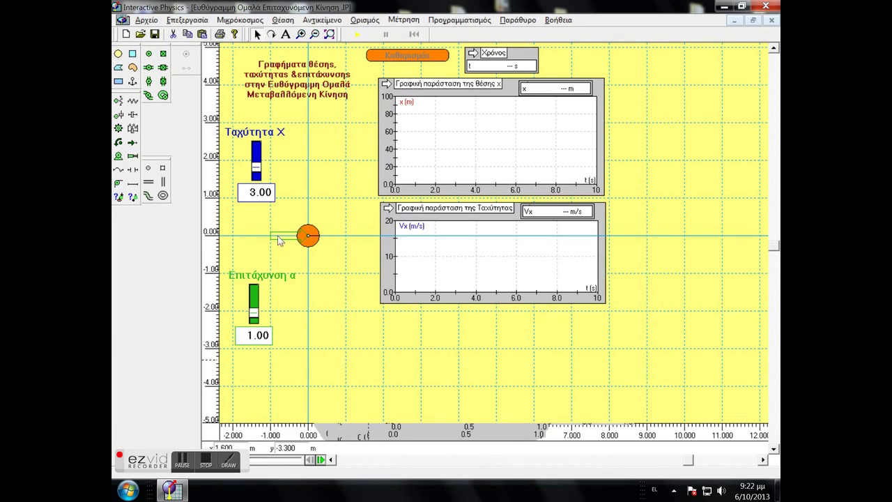
Step: Add a graph of the orange circle's acceleration X component
left_click(311, 238)
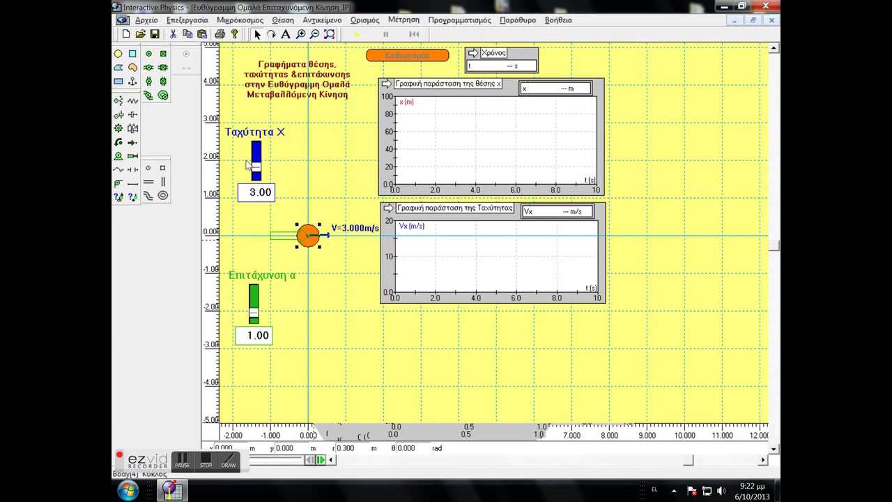
left_click(404, 20)
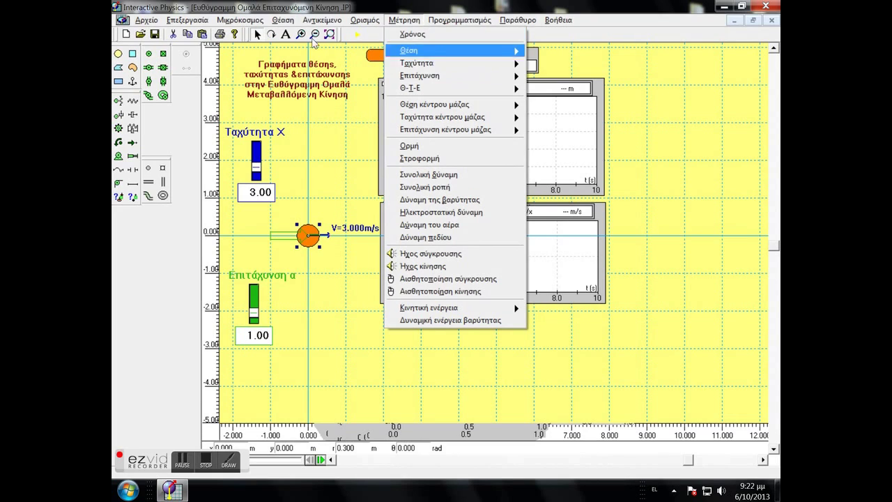
mouse_move(420, 76)
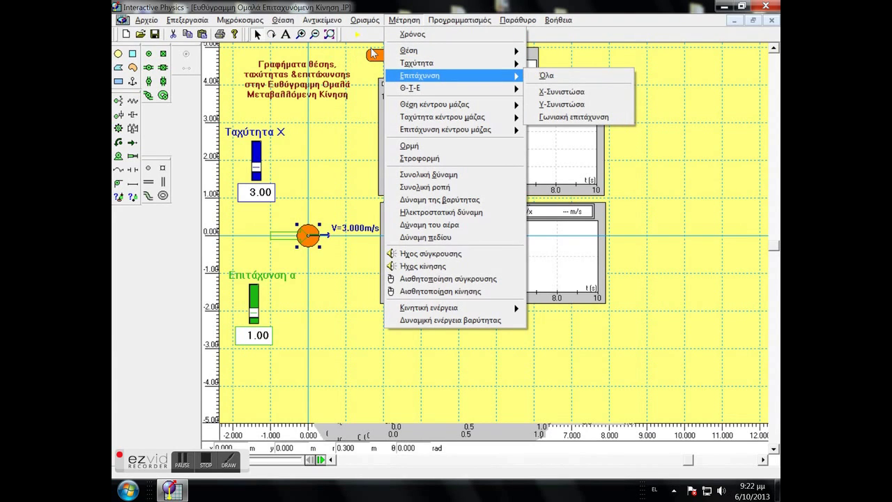
left_click(561, 91)
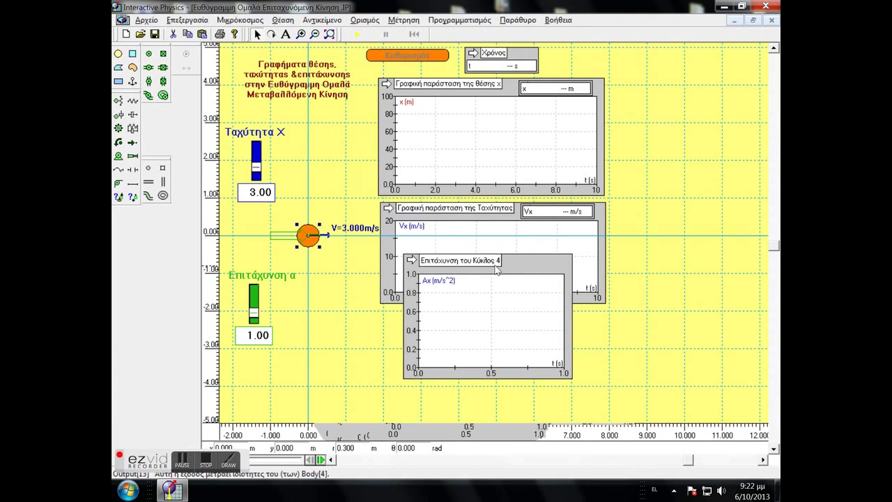
Step: Resize the acceleration graph to match the velocity graph's width and align it directly beneath that graph
left_click_drag(522, 262, 523, 298)
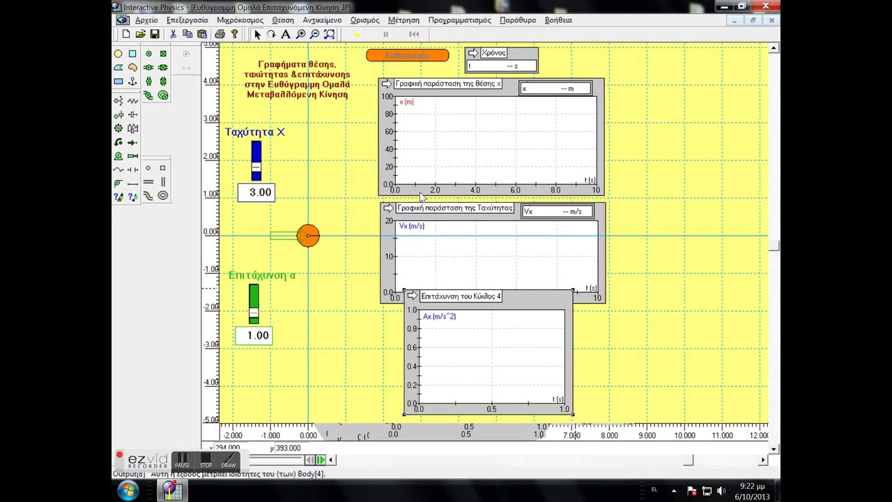
mouse_move(573, 289)
left_mouse_down()
mouse_move(553, 305)
mouse_move(606, 316)
left_mouse_up()
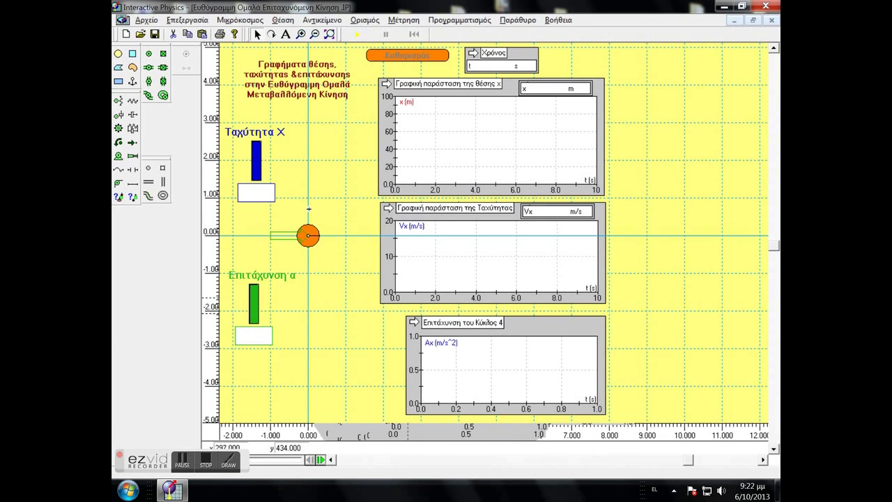
left_click_drag(537, 324, 510, 318)
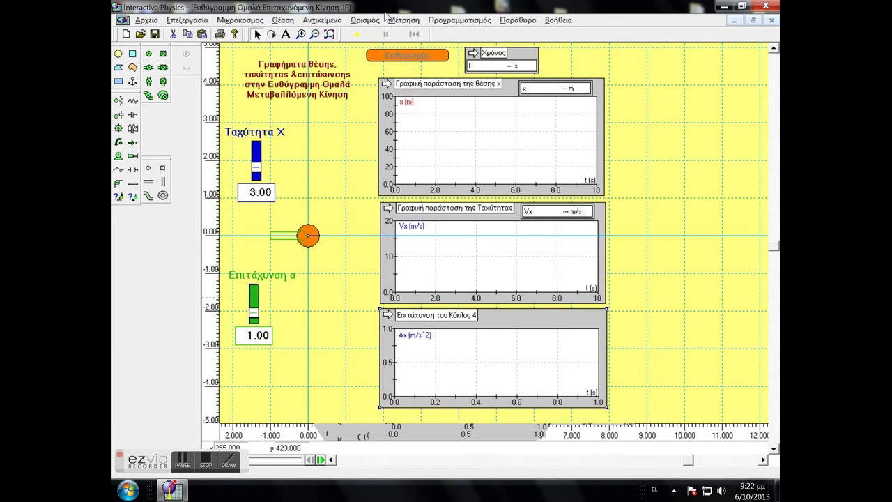
Step: Rename the acceleration graph as "Γραφική παράσταση επιτάχυνσης"
key("alt+p")
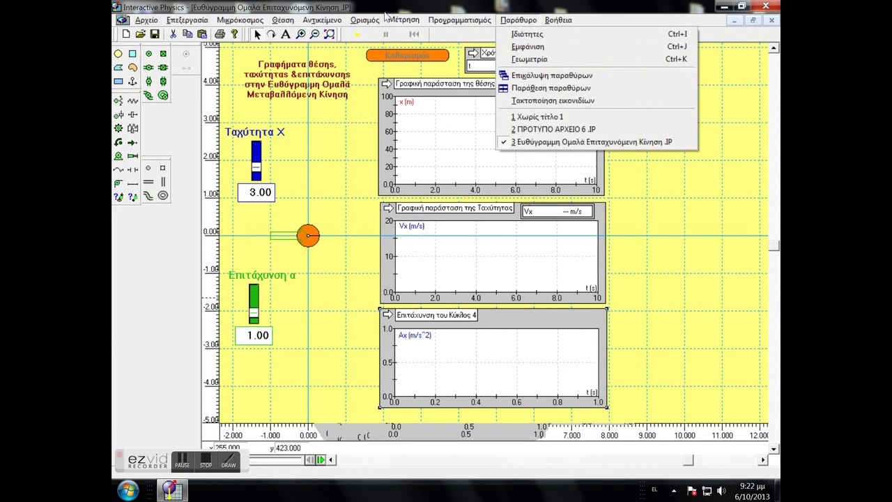
key("Down")
key("Return")
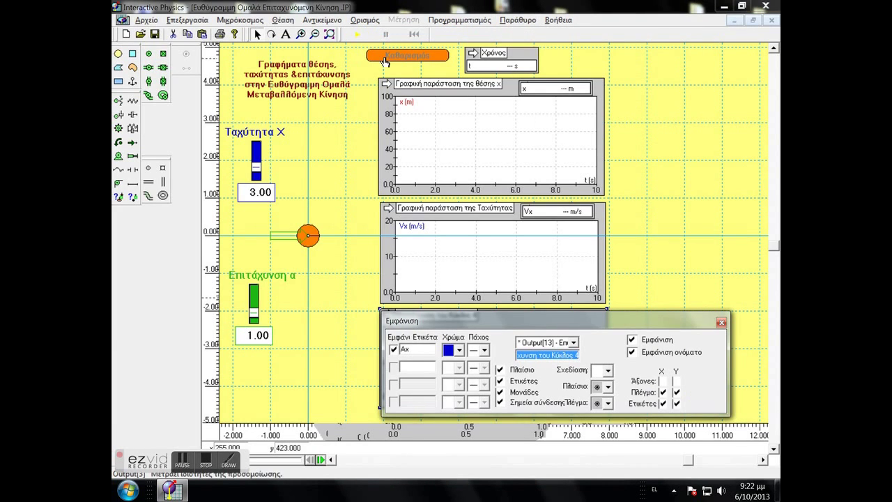
key("Delete")
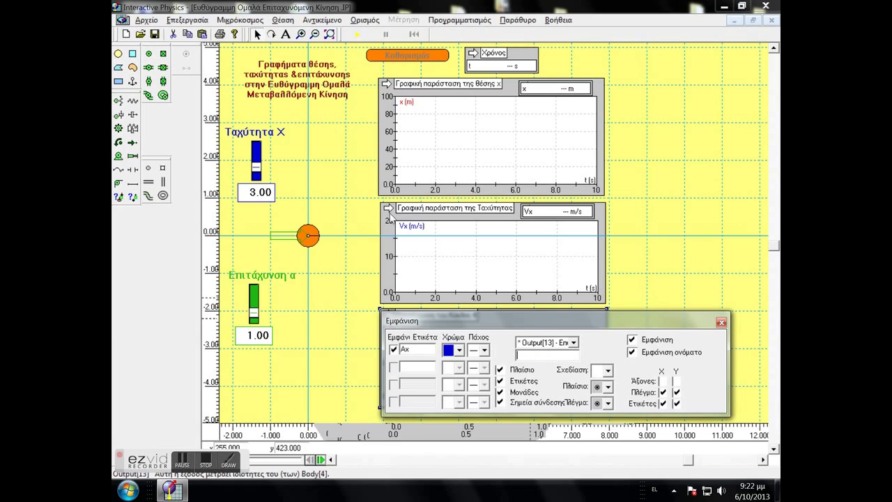
type("Γρα")
type("φική")
type(" παράστα")
type("ση")
type(" ε")
type("πιτά")
type("χυνσης")
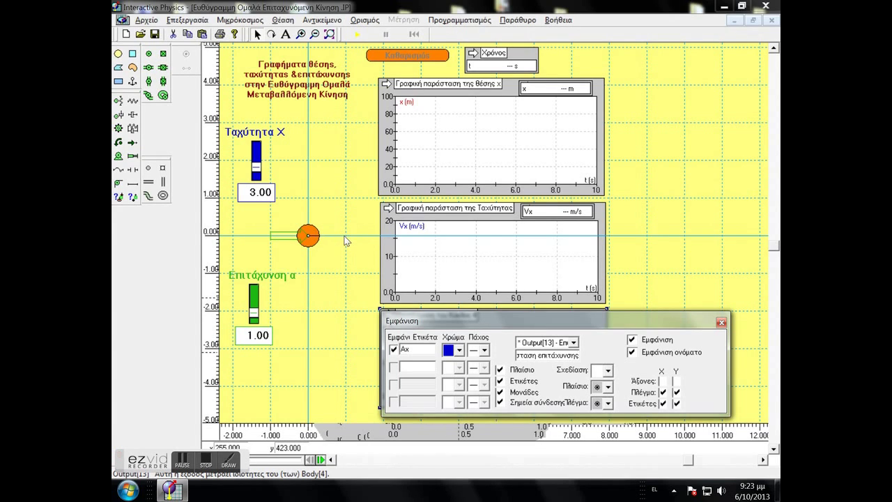
Step: Change the Ax curve colour of the acceleration graph to green
left_click(458, 351)
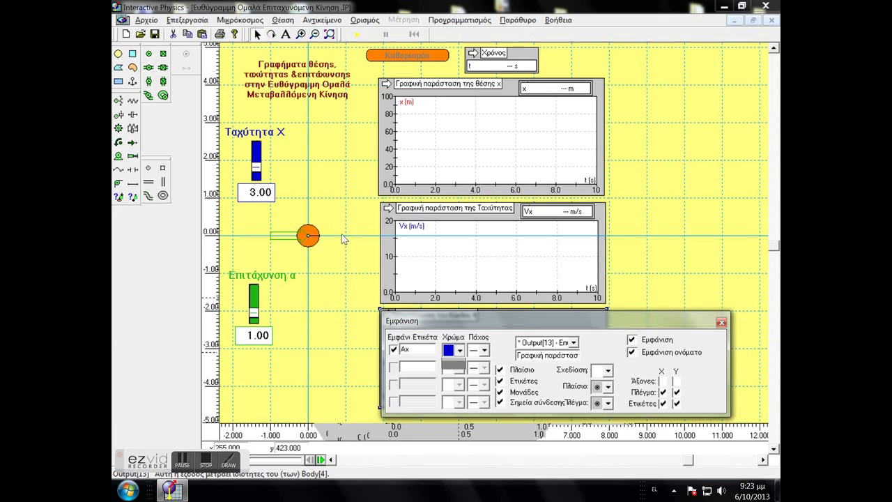
key("Down")
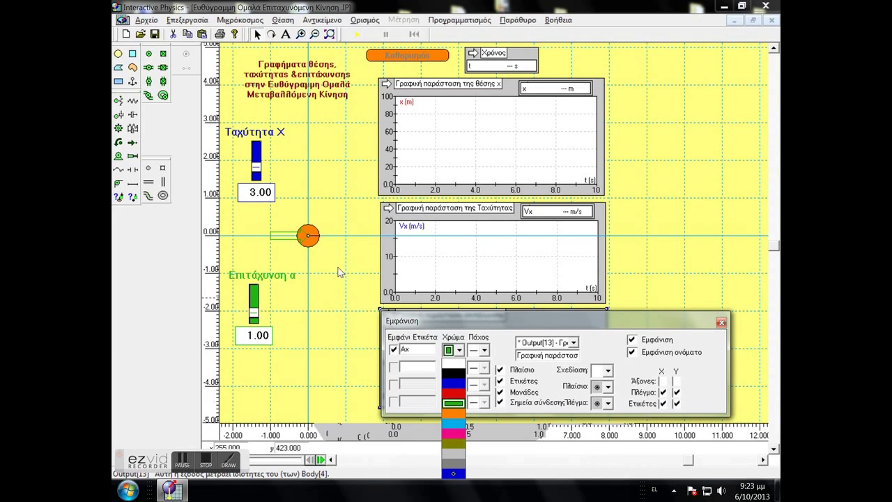
key("Return")
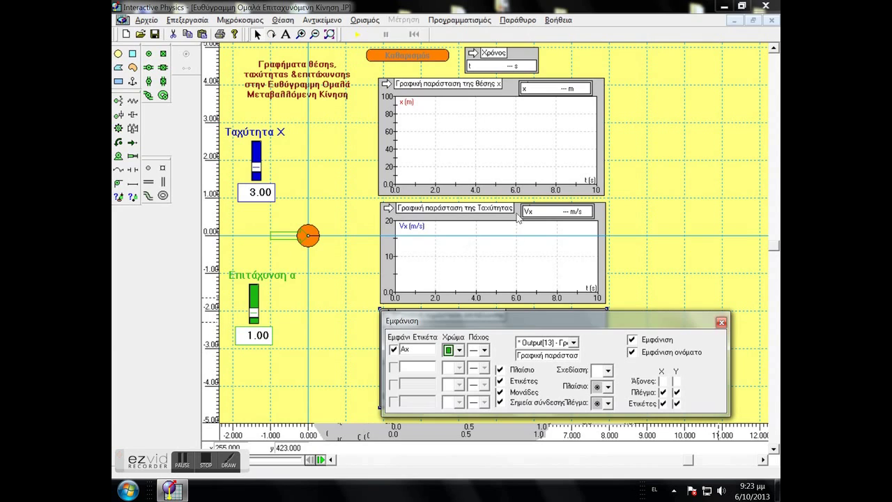
left_click(721, 323)
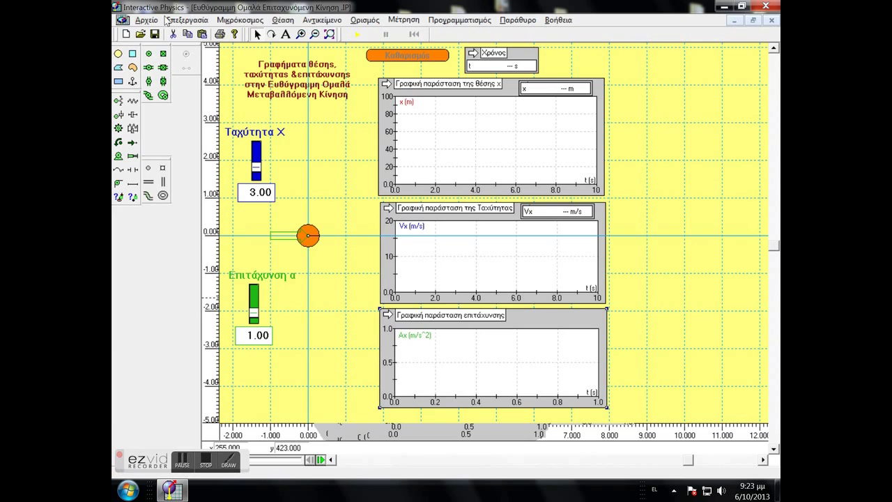
Step: Duplicate the acceleration graph, shift the copy aside, and switch it to a digital meter
left_click(166, 19)
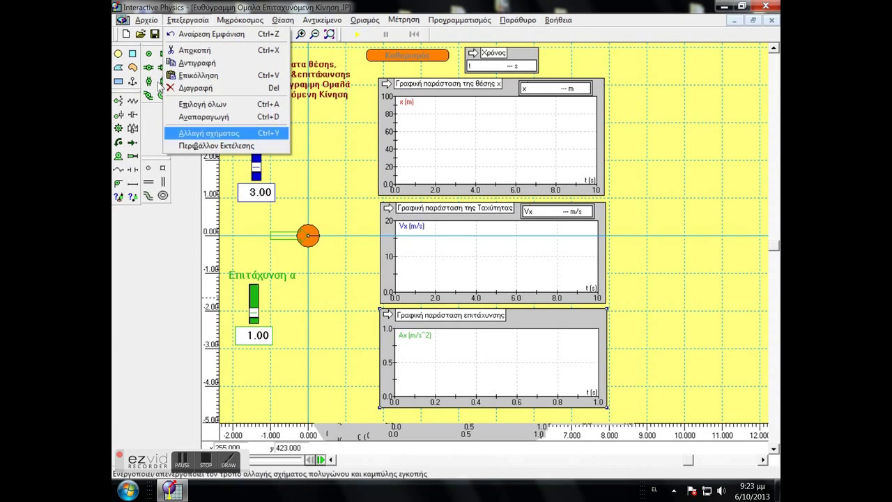
left_click(203, 117)
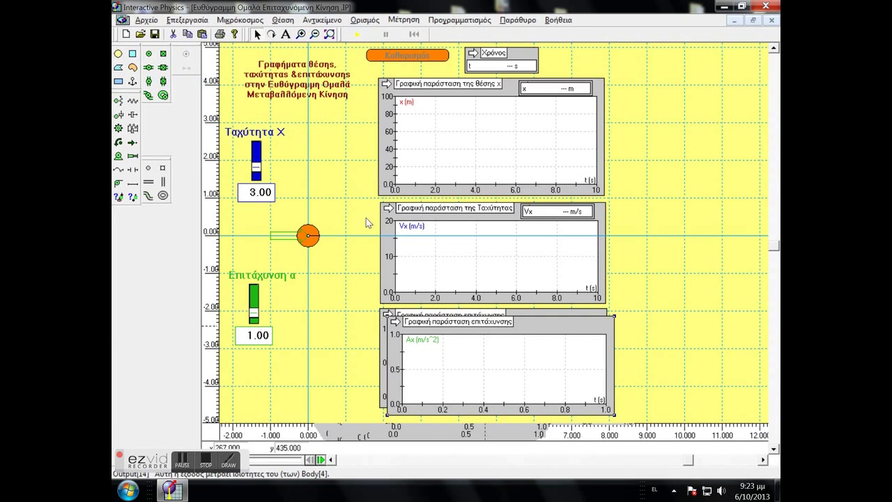
left_click_drag(543, 330, 603, 341)
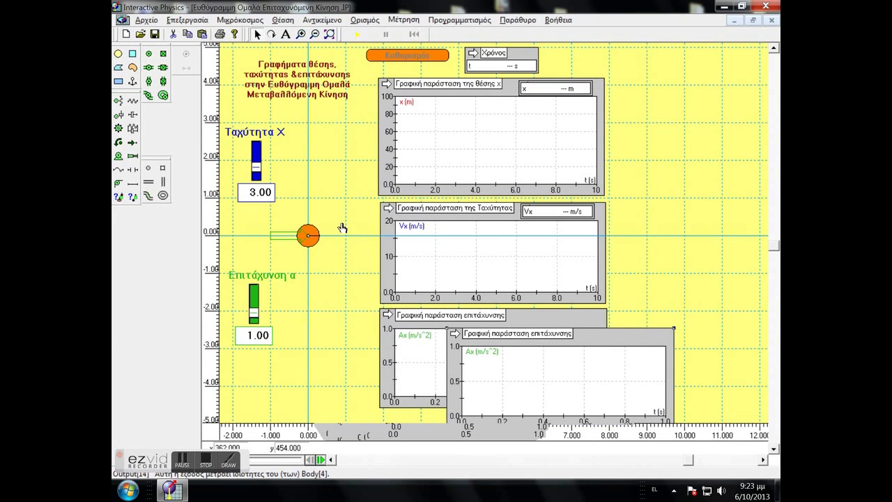
left_click(454, 334)
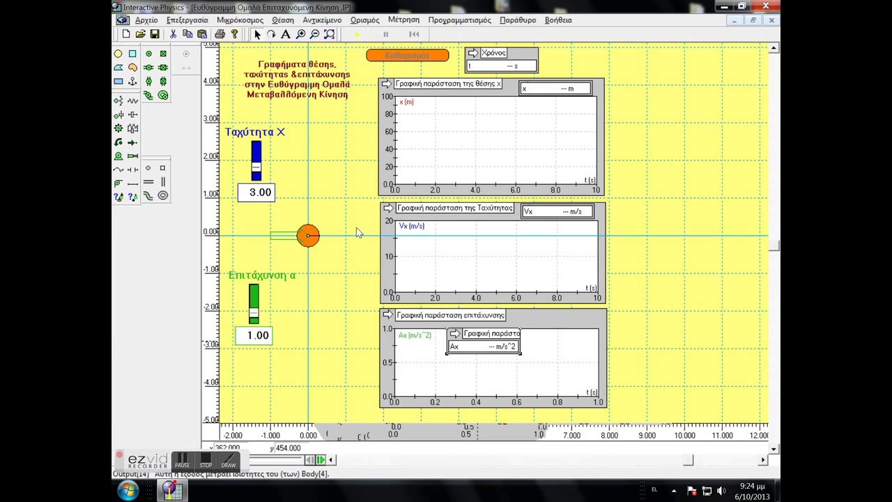
Step: Hide the digital Ax meter's name and place the meter beside the acceleration graph's title
left_click(518, 20)
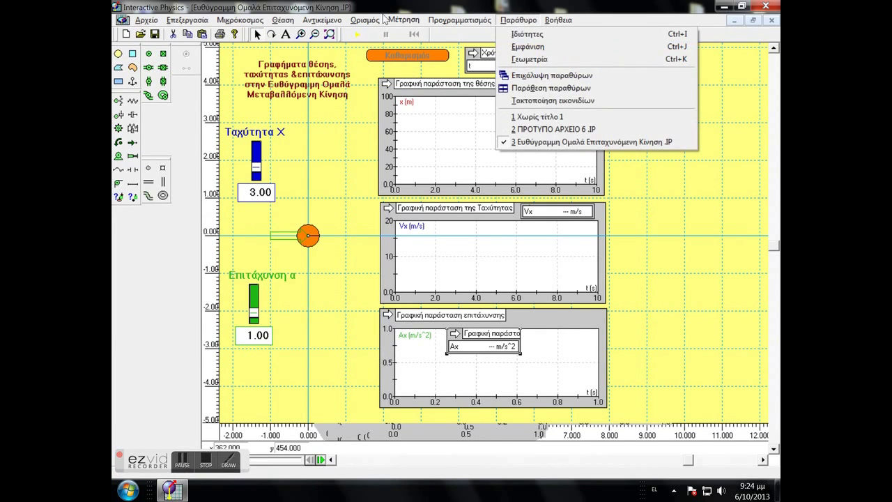
left_click(527, 46)
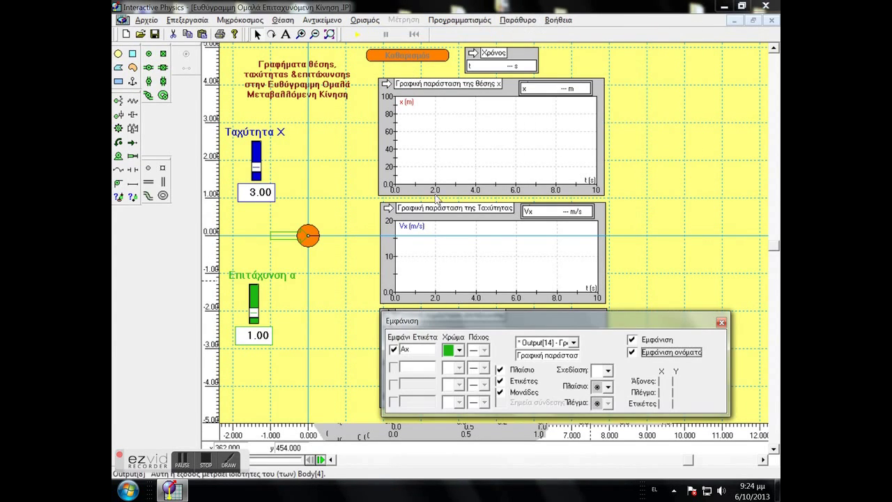
key("space")
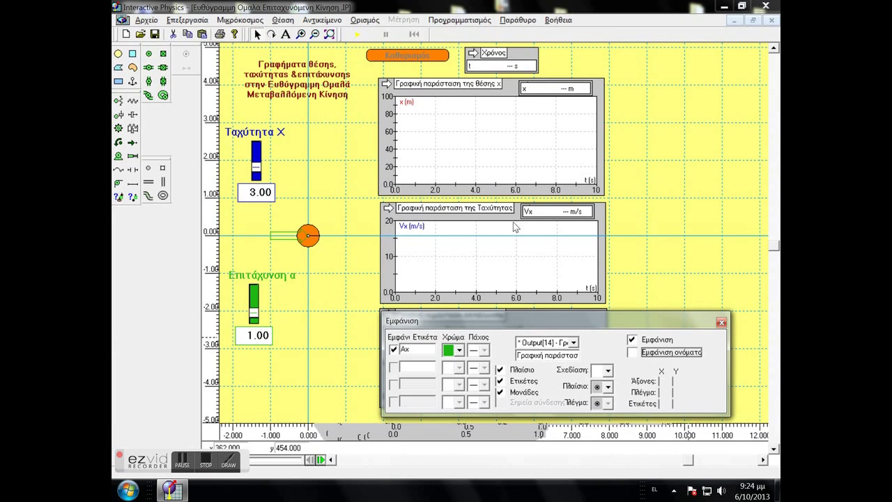
key("Escape")
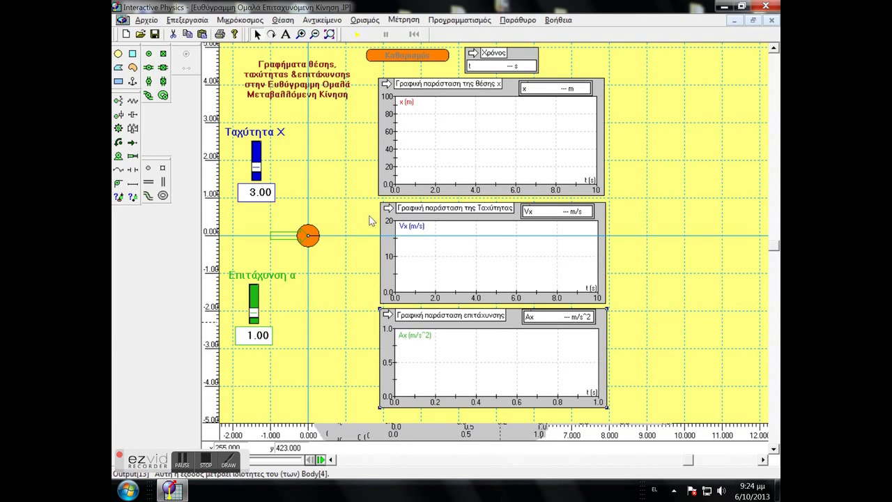
Step: Turn off automatic scaling of the acceleration graph's x axis and set its maximum to 10.00
left_click(519, 21)
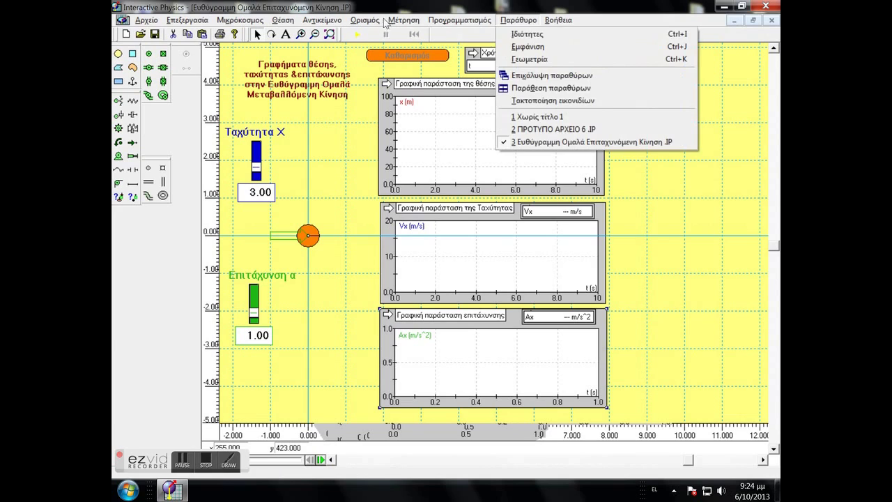
left_click(528, 34)
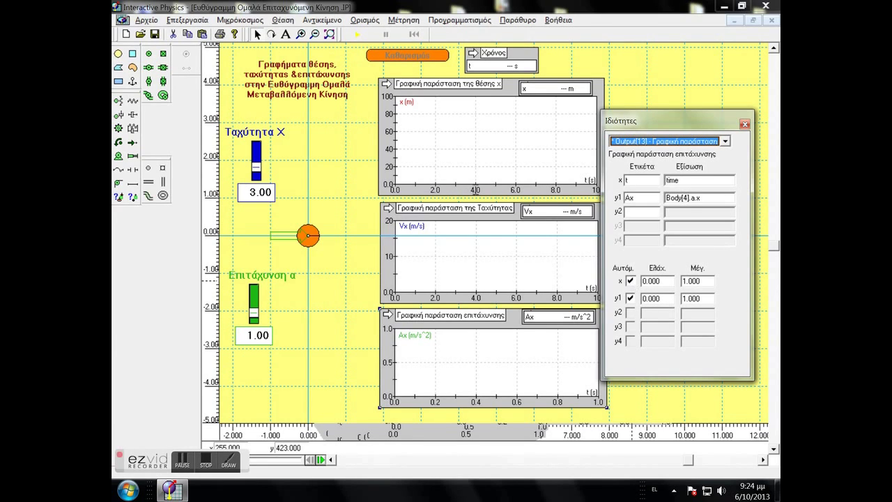
left_click(630, 282)
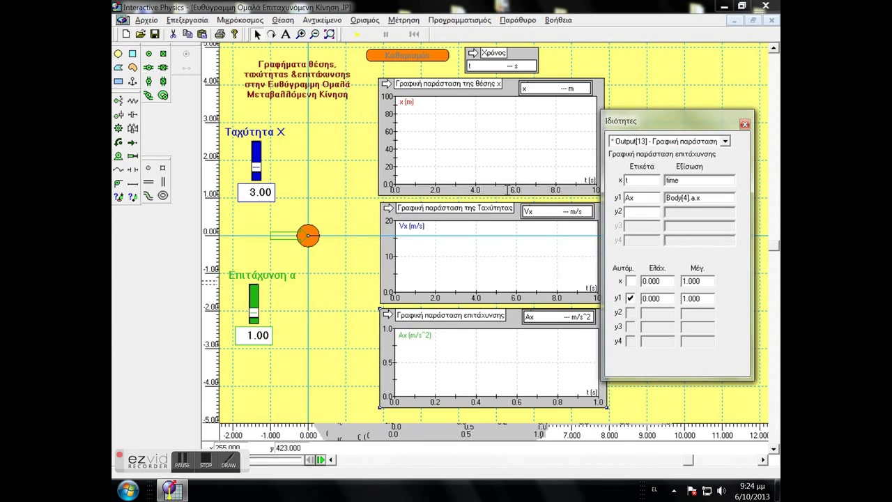
left_click(699, 281)
key("BackSpace")
key("BackSpace")
key("BackSpace")
key("BackSpace")
key("BackSpace")
type("10.00")
key("Return")
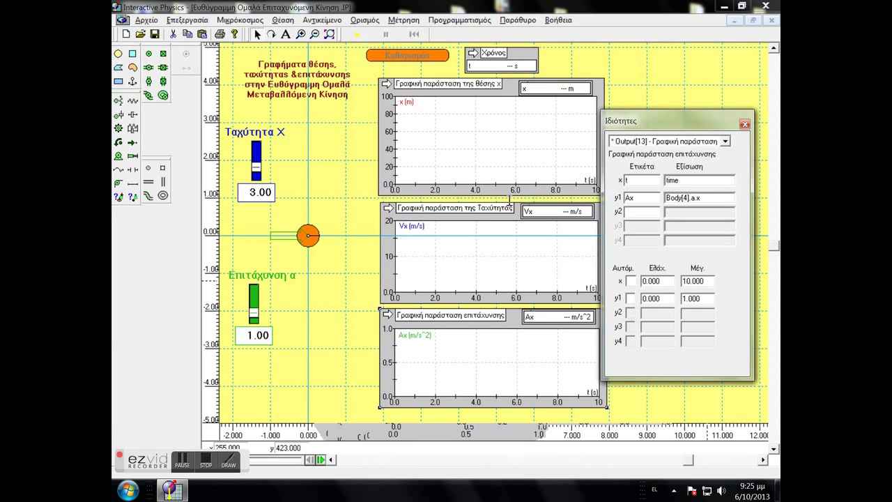
Step: Turn off automatic scaling of the acceleration graph's y1 axis and set its maximum to 5.00
key("BackSpace")
key("BackSpace")
key("BackSpace")
key("BackSpace")
key("BackSpace")
type("5.00")
left_click(745, 124)
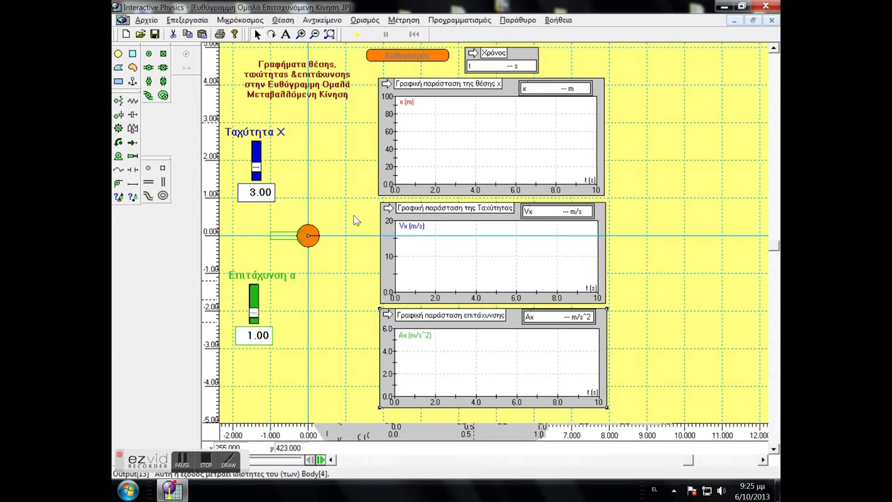
Step: Check the Επιτάχυνση α slider's input identifier in its properties
left_click(257, 287)
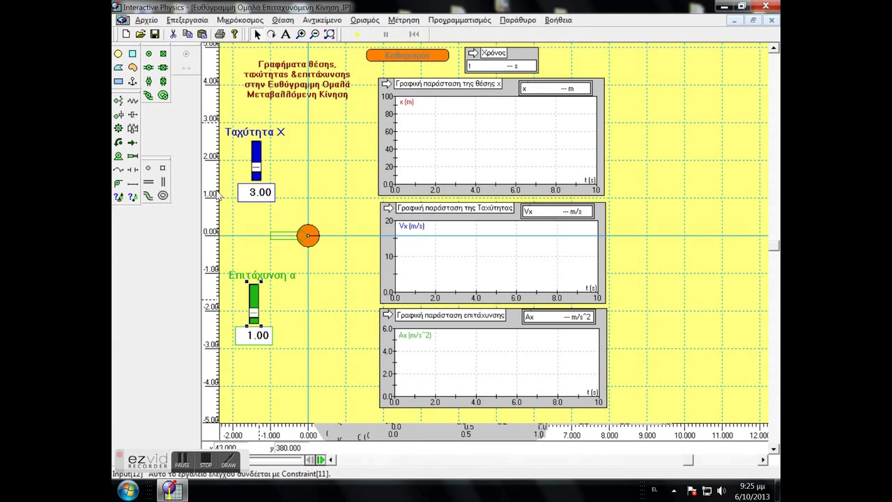
left_click(518, 20)
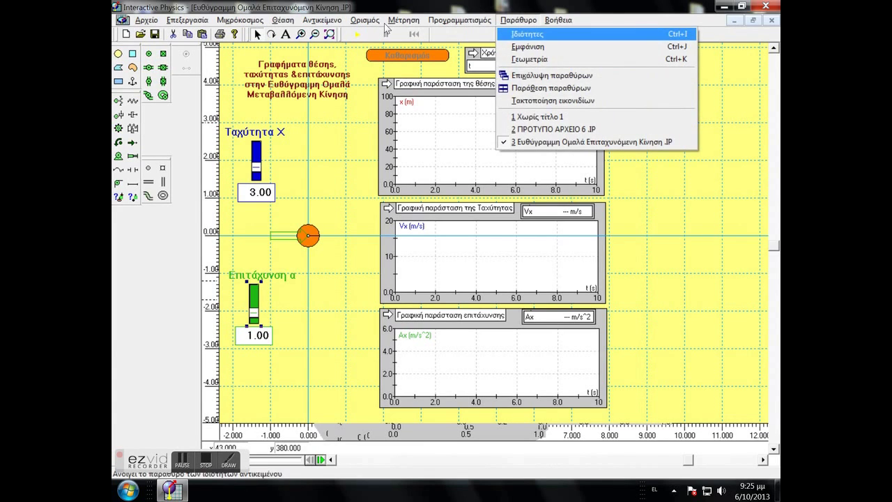
left_click(527, 33)
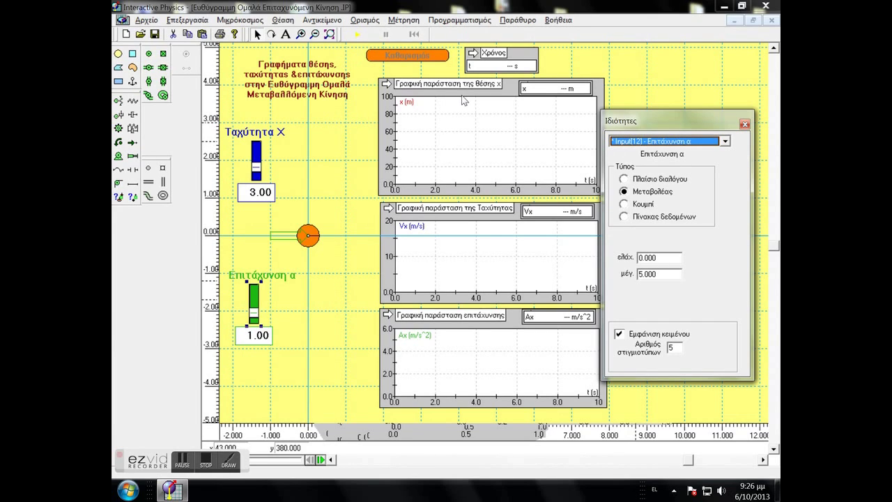
left_click(746, 125)
left_click(248, 210)
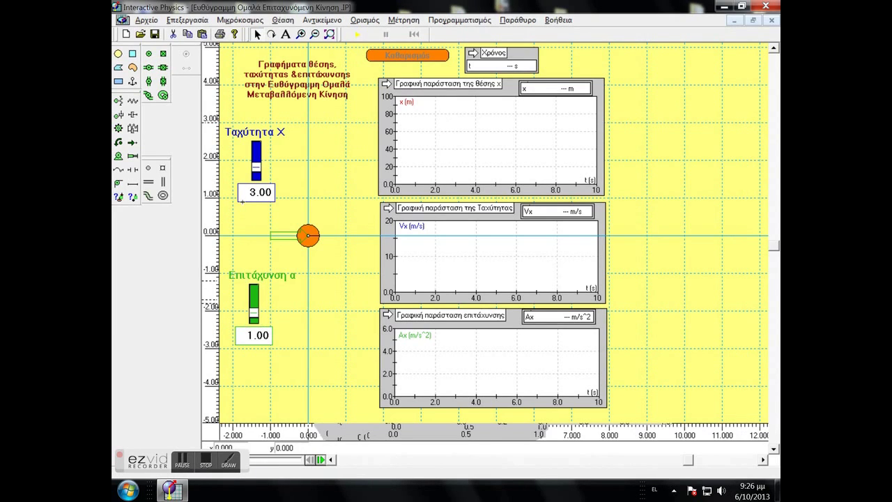
Step: Replace the acceleration graph's y1 equation with input[12] so that it plots the Επιτάχυνση α slider's value
left_click(508, 324)
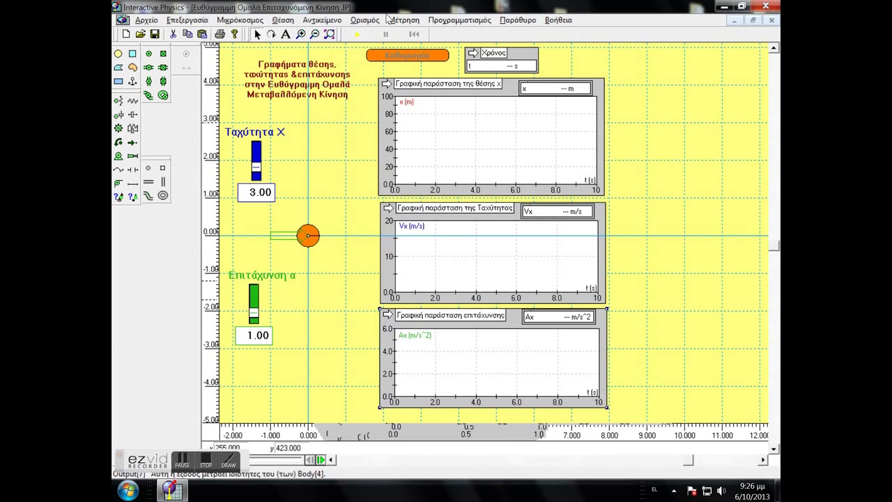
key("alt+p")
key("Down")
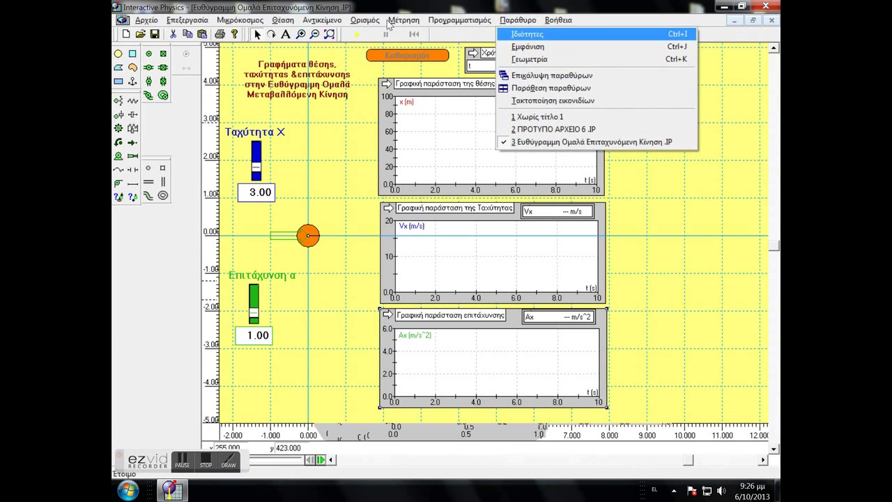
key("Return")
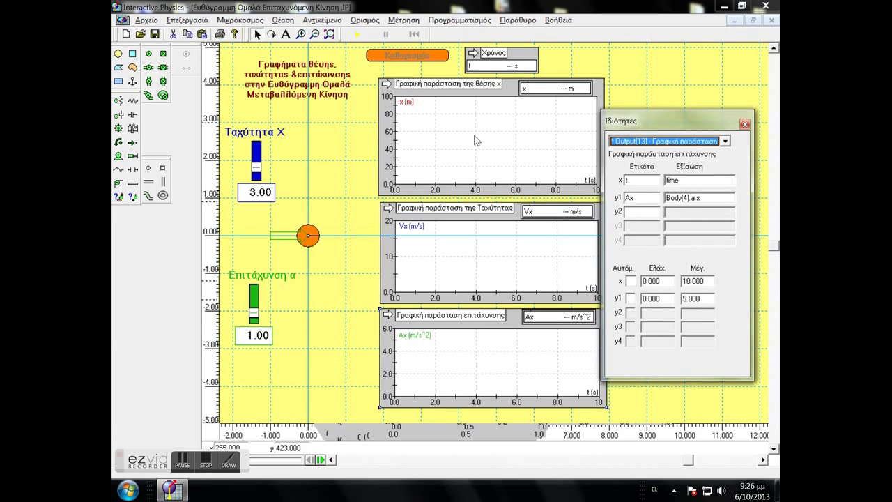
left_click(704, 199)
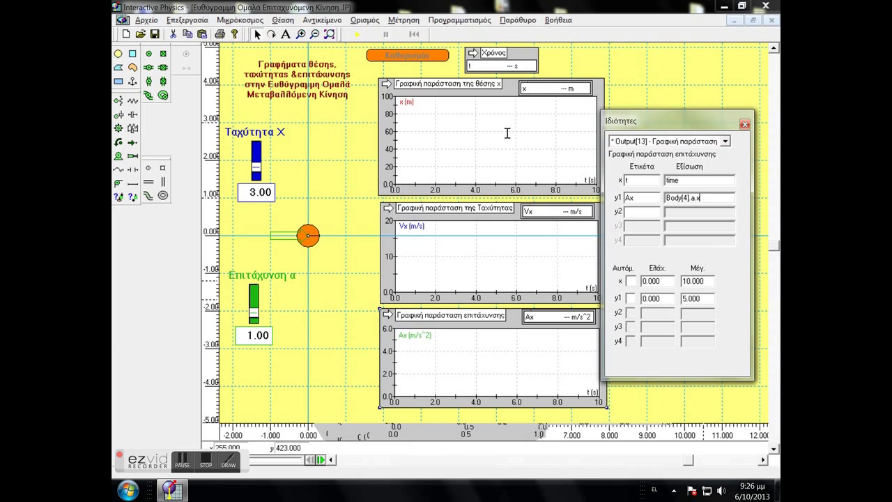
key("BackSpace")
key("BackSpace")
key("BackSpace")
key("BackSpace")
key("BackSpace")
key("BackSpace")
key("BackSpace")
key("BackSpace")
key("BackSpace")
key("BackSpace")
key("BackSpace")
key("alt+shift")
type("input[12]")
key("Return")
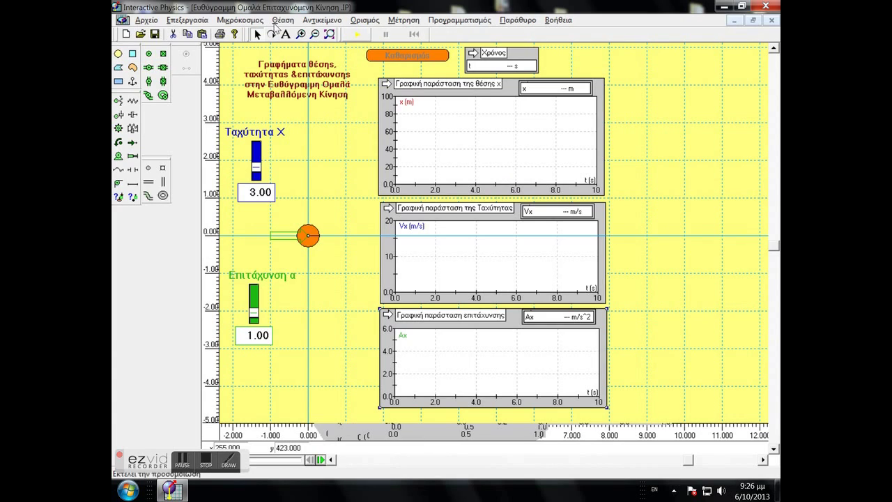
Step: Run the simulation to test the three graphs, and reset it with the Καθαρισμός control
left_click(357, 34)
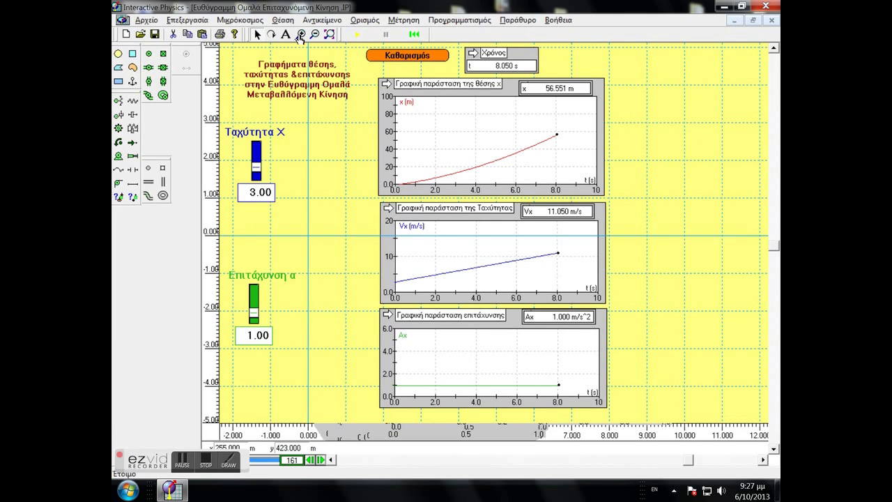
left_click(394, 56)
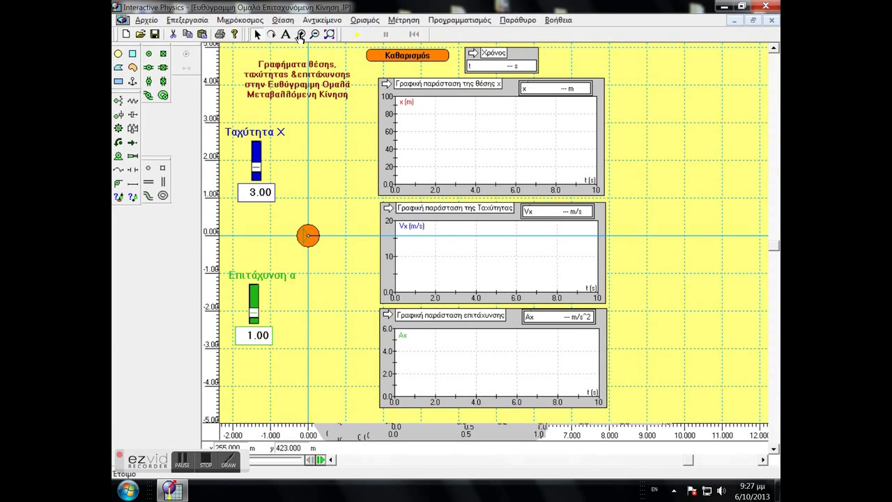
Step: Review the condition under which the simulation is set to pause
left_click(240, 20)
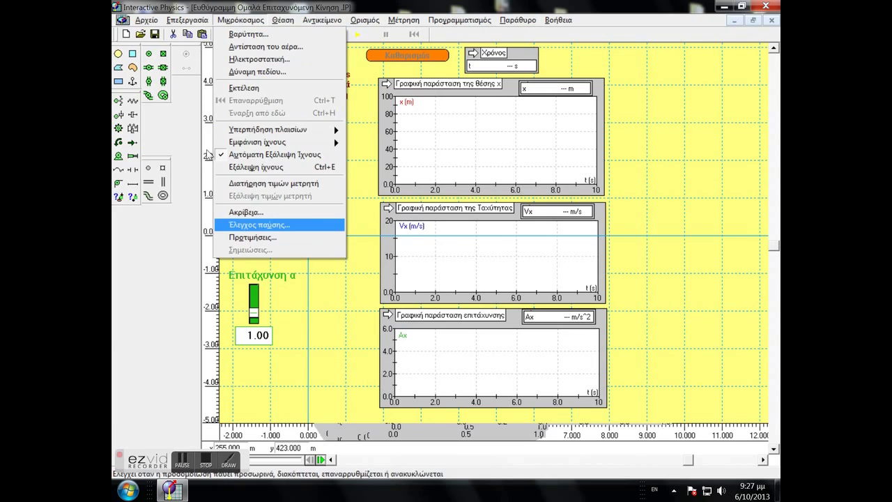
left_click(260, 224)
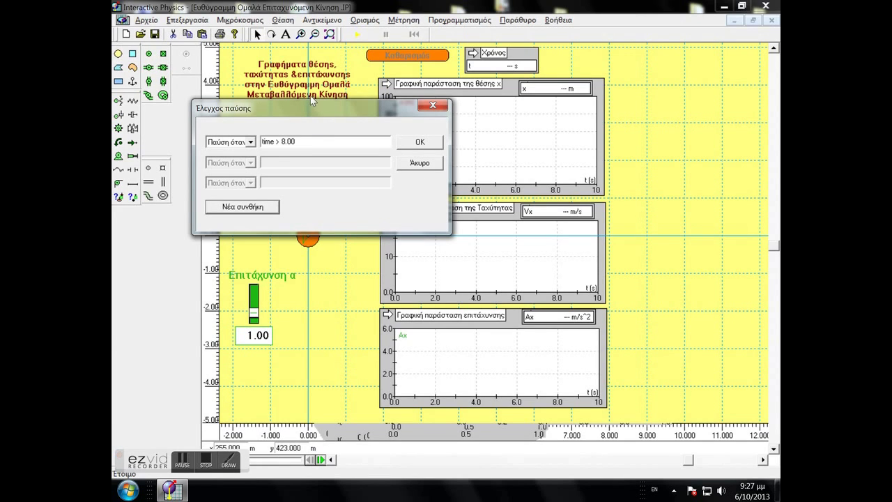
key("Return")
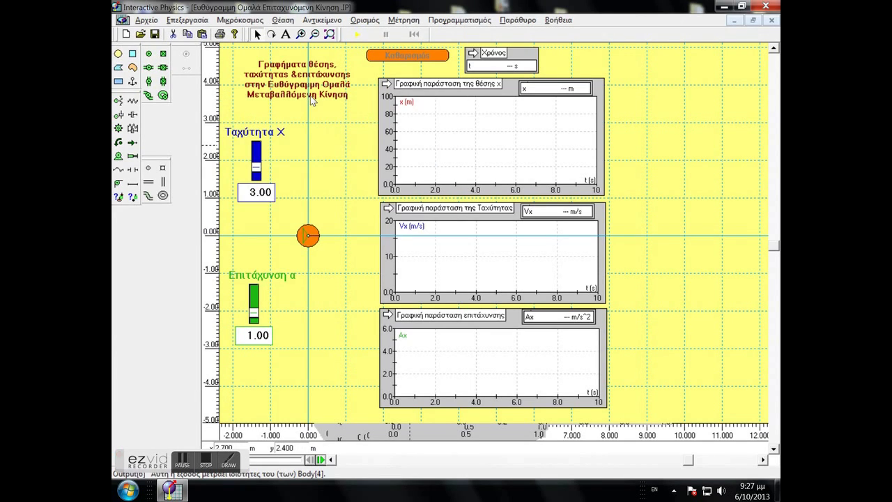